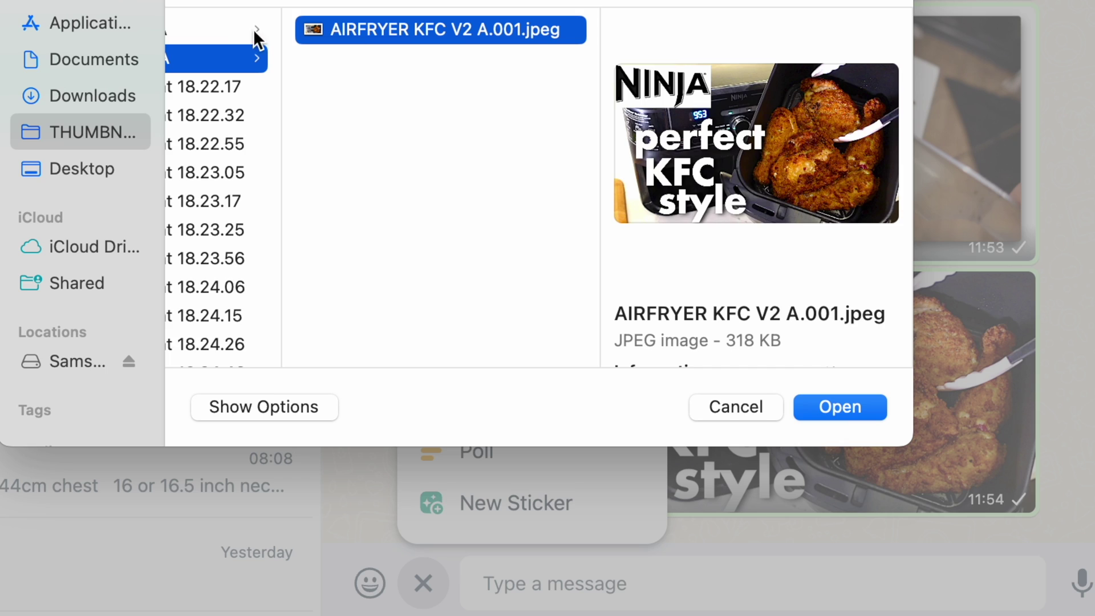
Attach AIRFRYER KFC V1 A.001.jpeg from its folder and send it to the chat
click(230, 26)
click(603, 32)
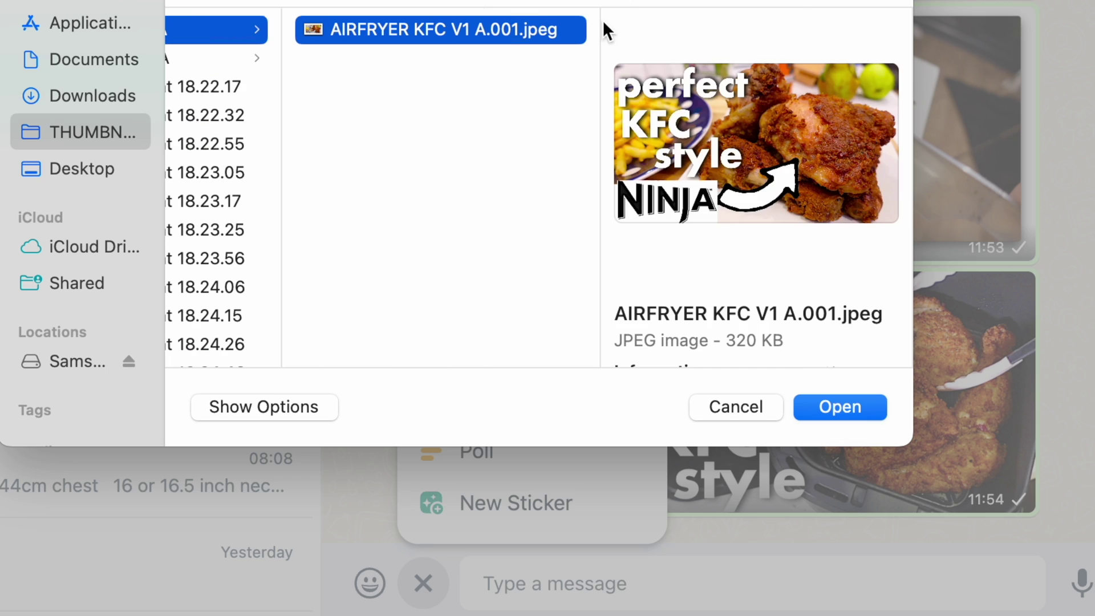
click(855, 408)
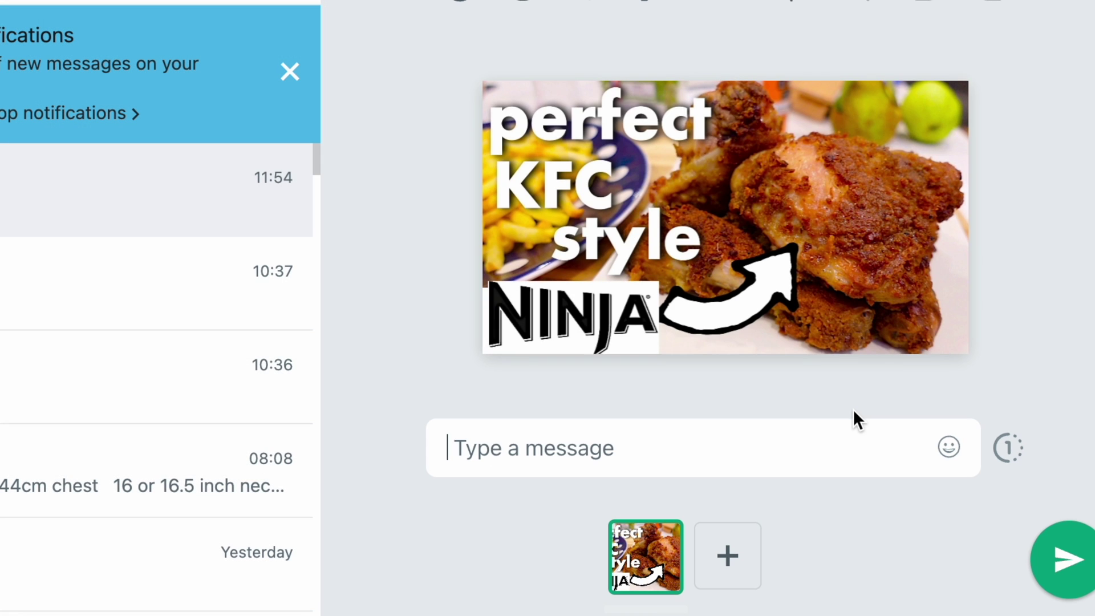
click(1066, 576)
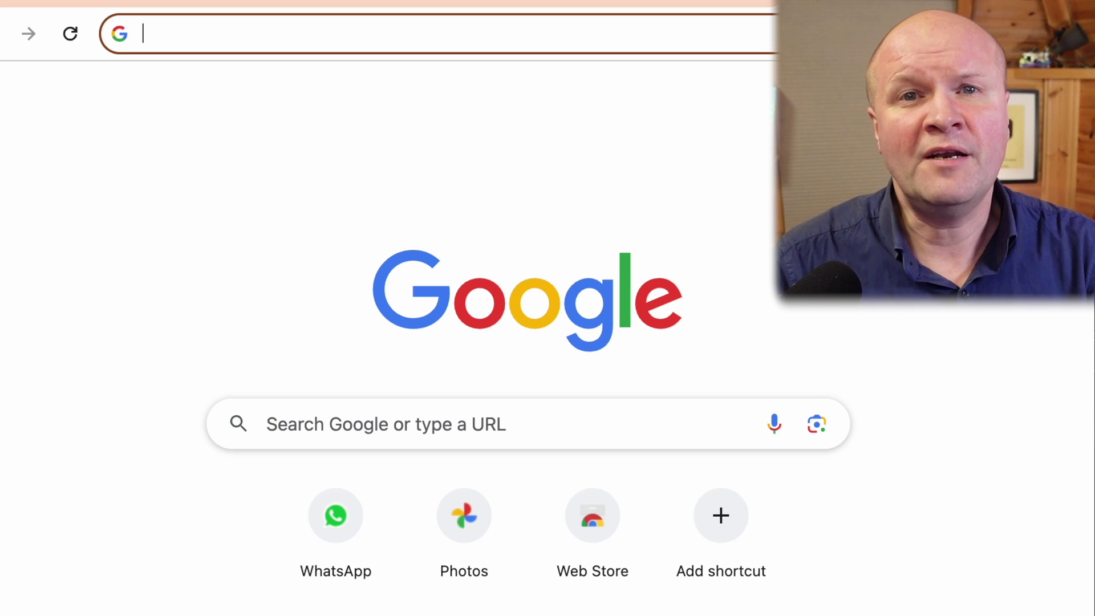
Load web.whatsapp.com in Chrome, correcting the typo in the address
text(web.what)
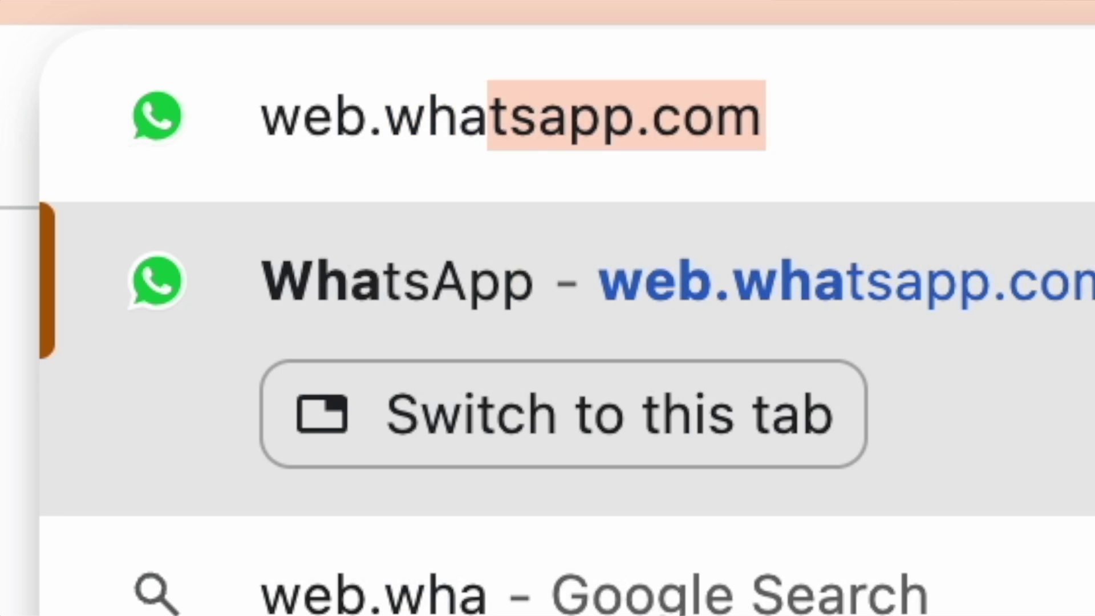
text(s)
key(BackSpace)
text(tsapp.com)
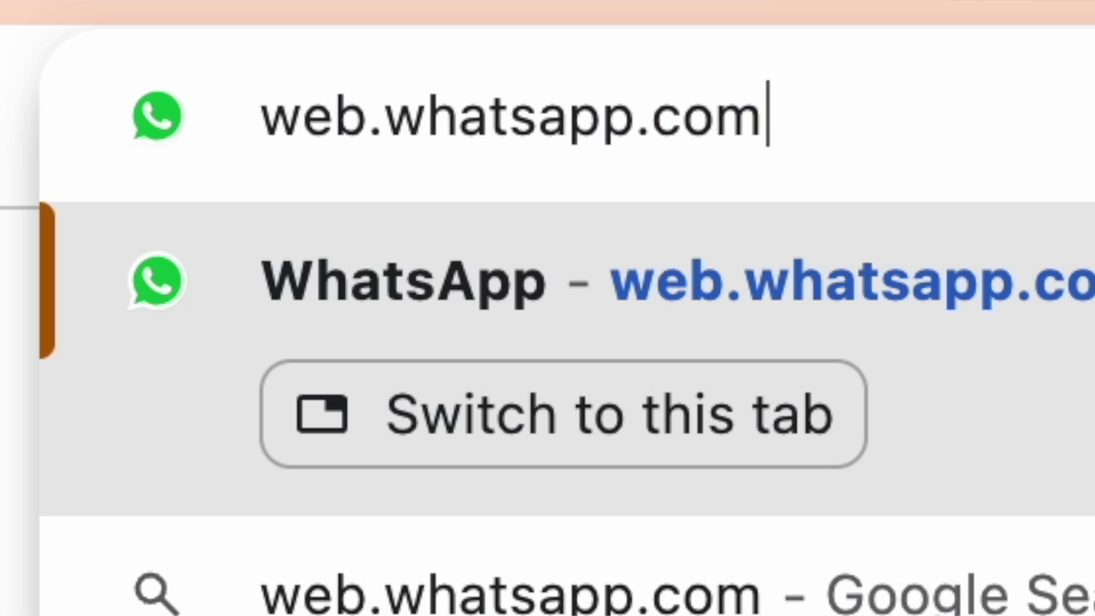
key(Return)
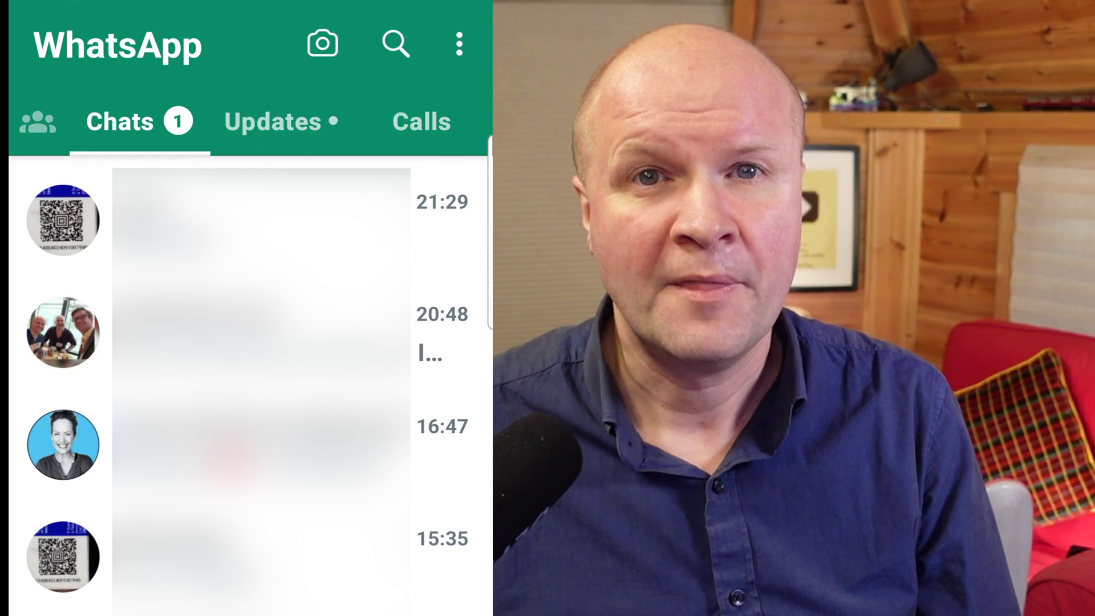
Go to Linked devices through the phone app's three-dot menu
click(459, 44)
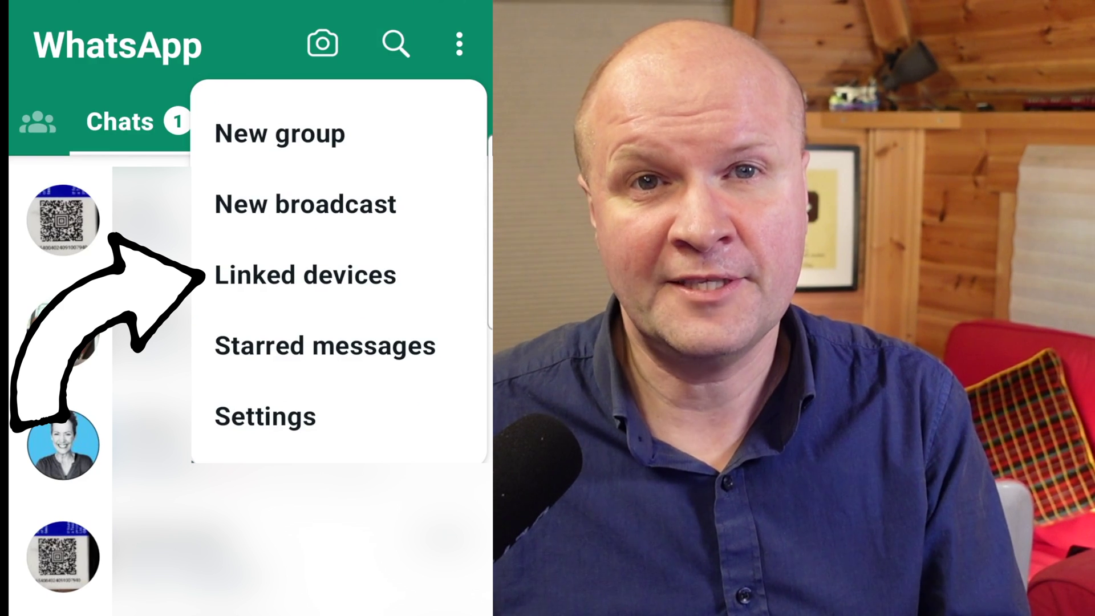
click(305, 275)
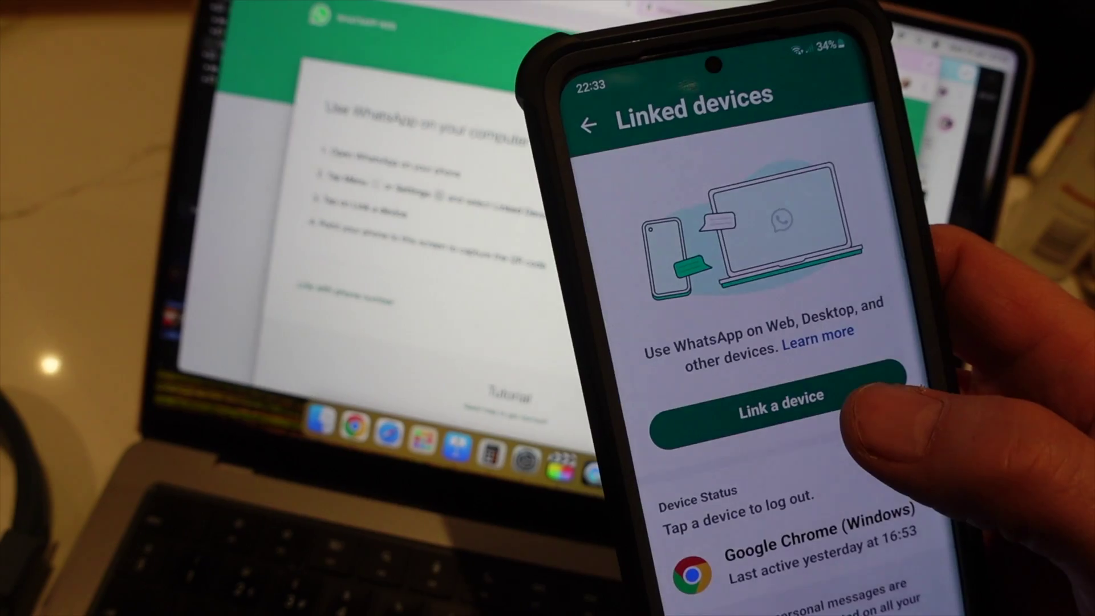
Choose Link a device on the phone's Linked devices screen
click(793, 406)
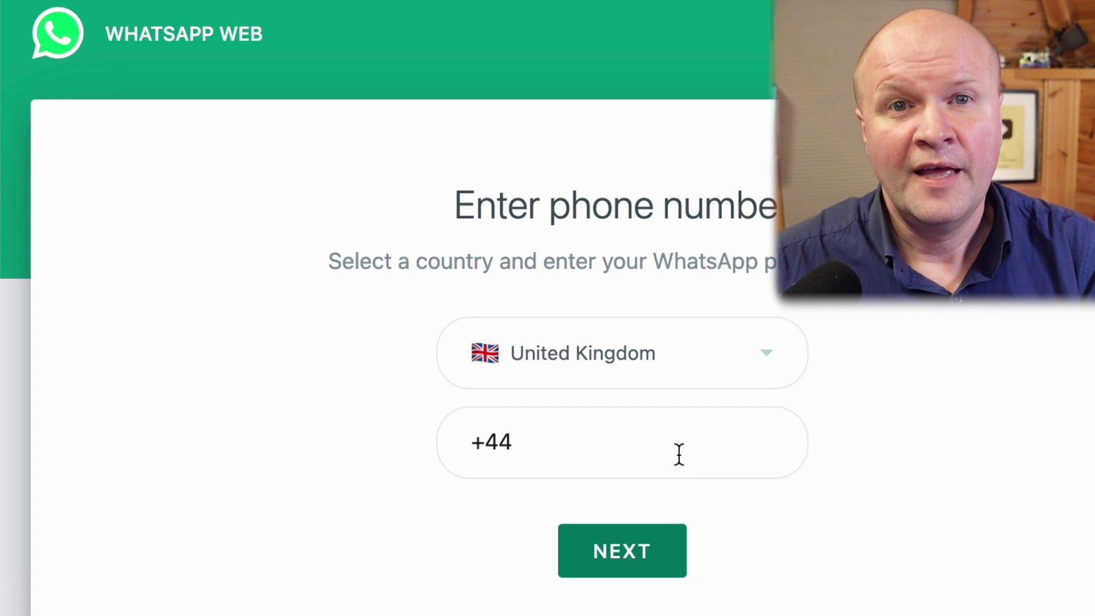
Link with phone number, entering the UK number without its leading zero, and request a pairing code
click(679, 454)
text(01234)
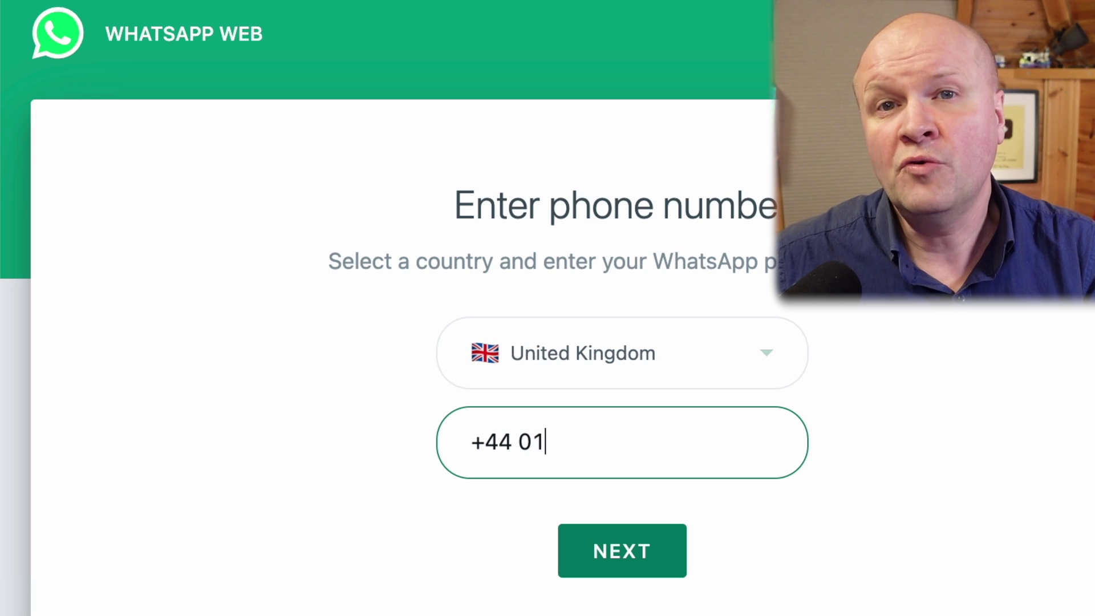
text(56789)
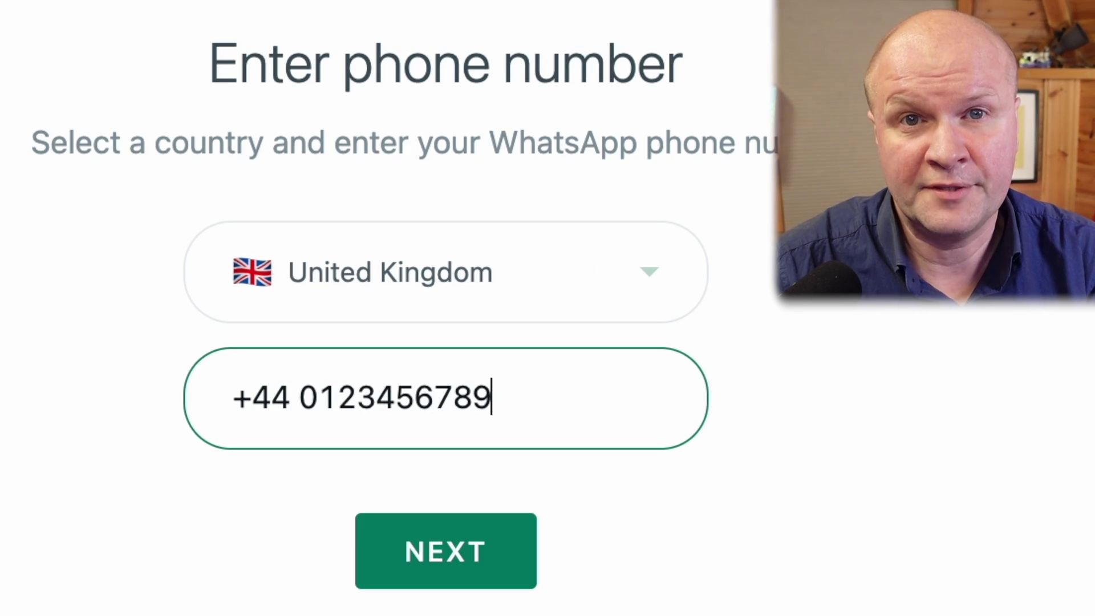
key(Left)
key(Left)
key(Left)
key(Left)
key(Left)
key(Left)
key(Left)
key(Left)
key(Left)
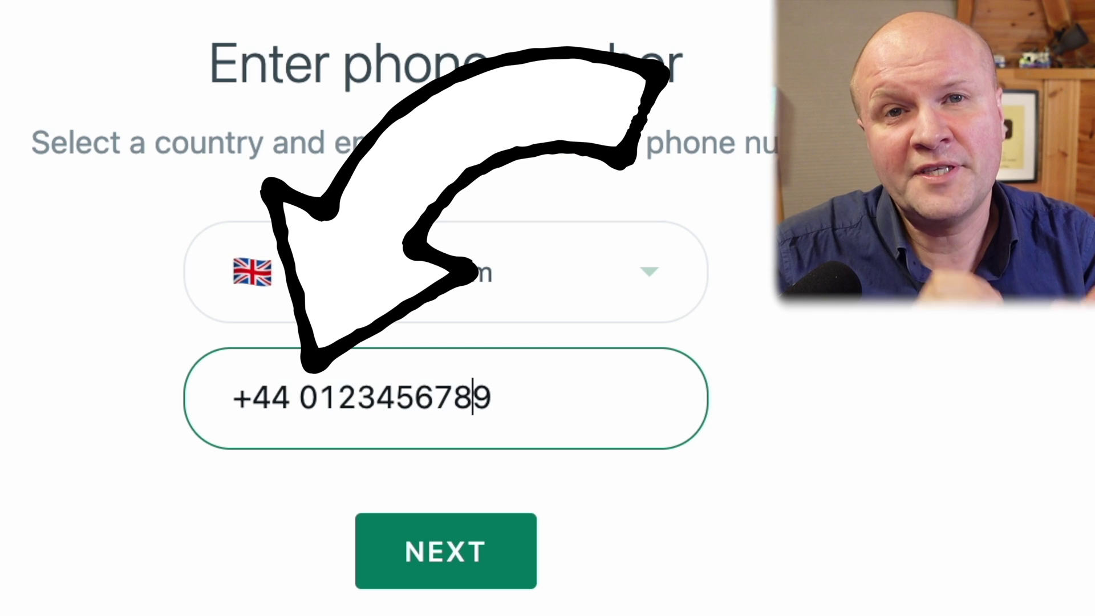
key(BackSpace)
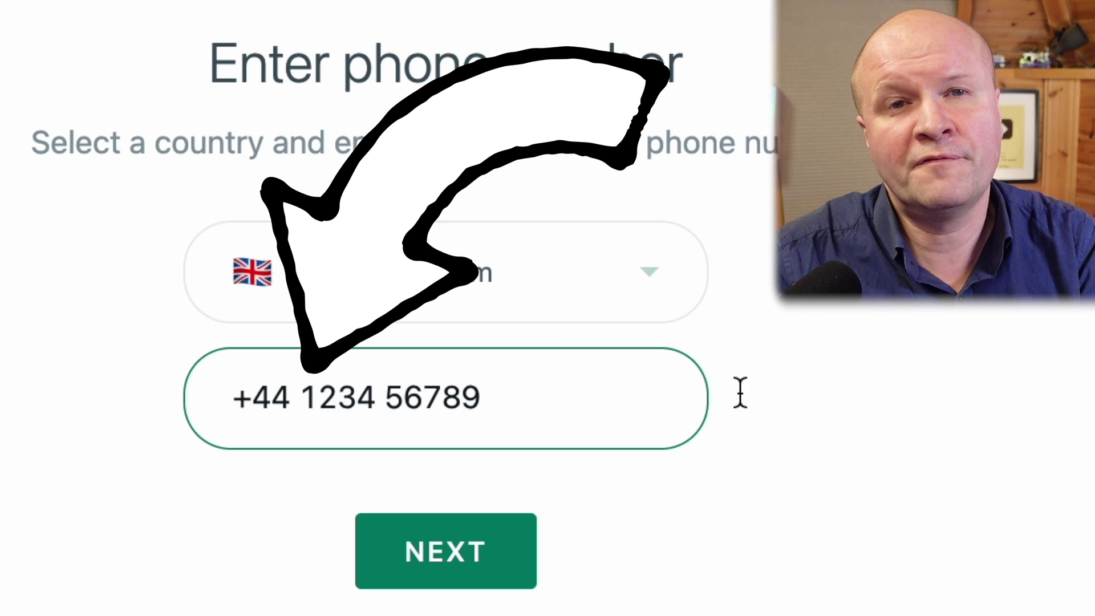
click(482, 549)
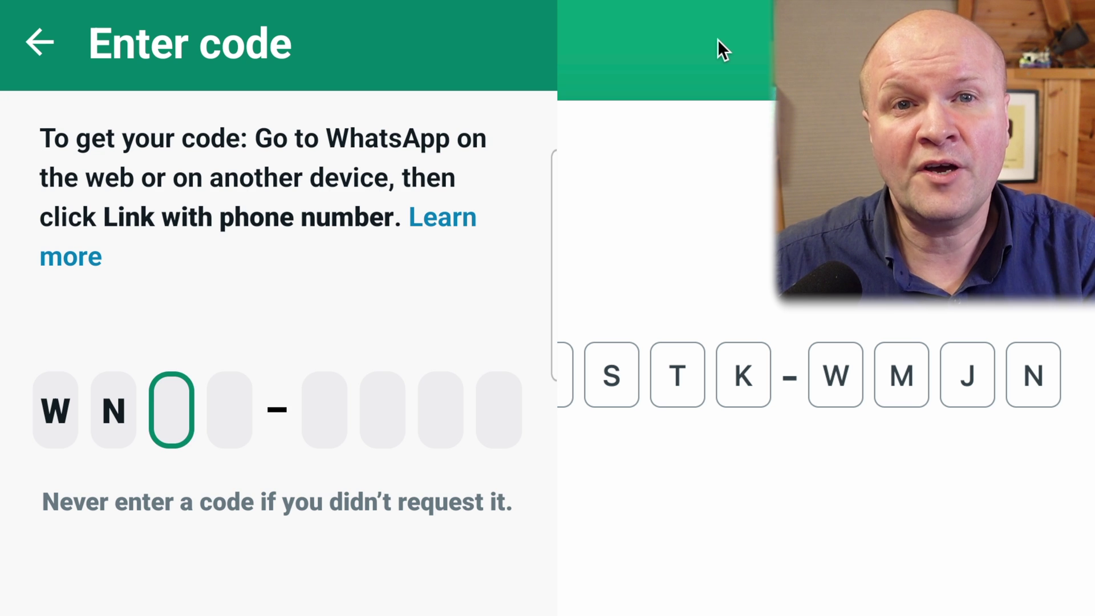
Enter the browser's eight-character pairing code on the phone
text(1Z-N5SH)
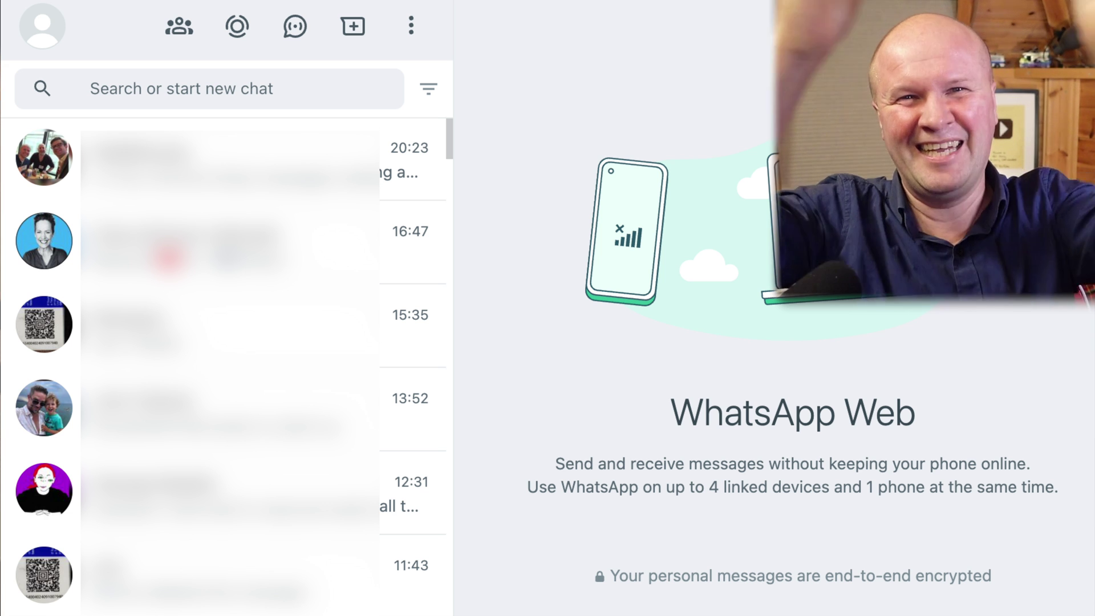
Send 'We can message in chats by just typing here!' and start a Poll from the + menu
text(m)
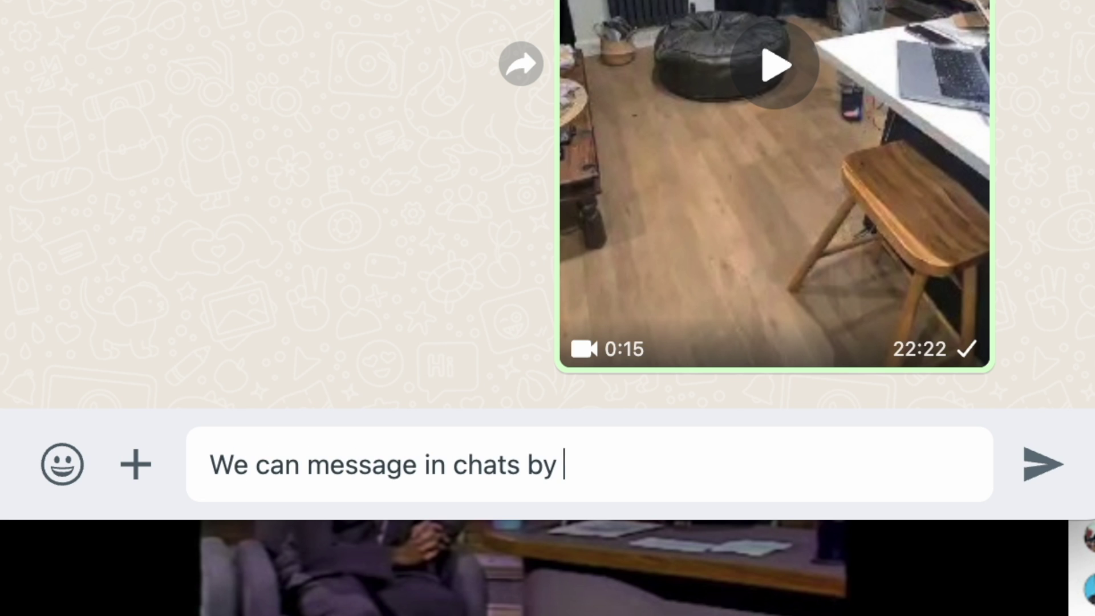
key(Return)
click(137, 465)
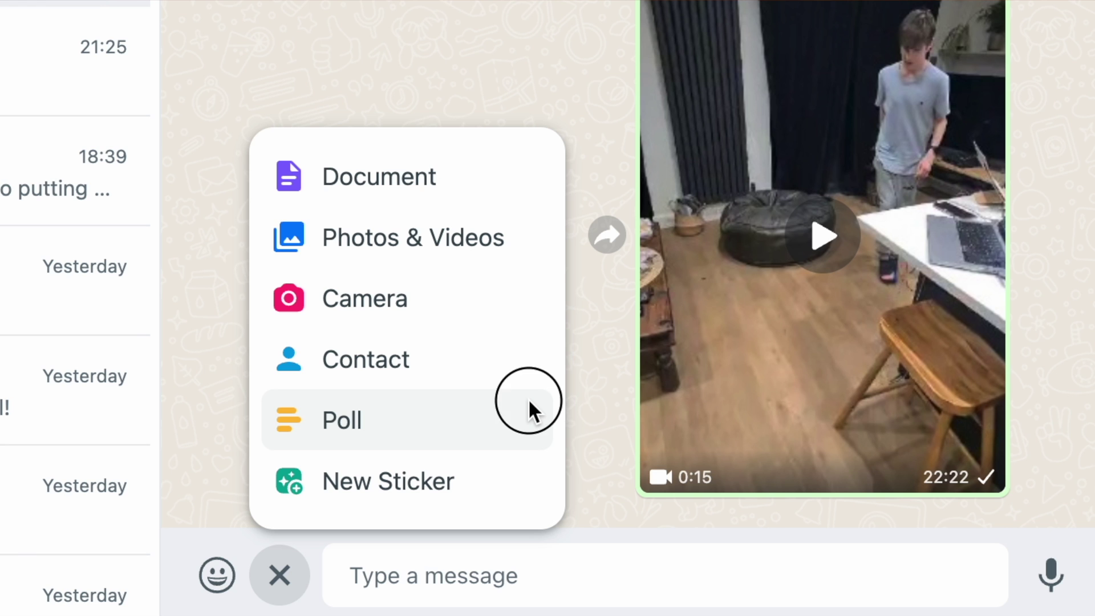
click(529, 398)
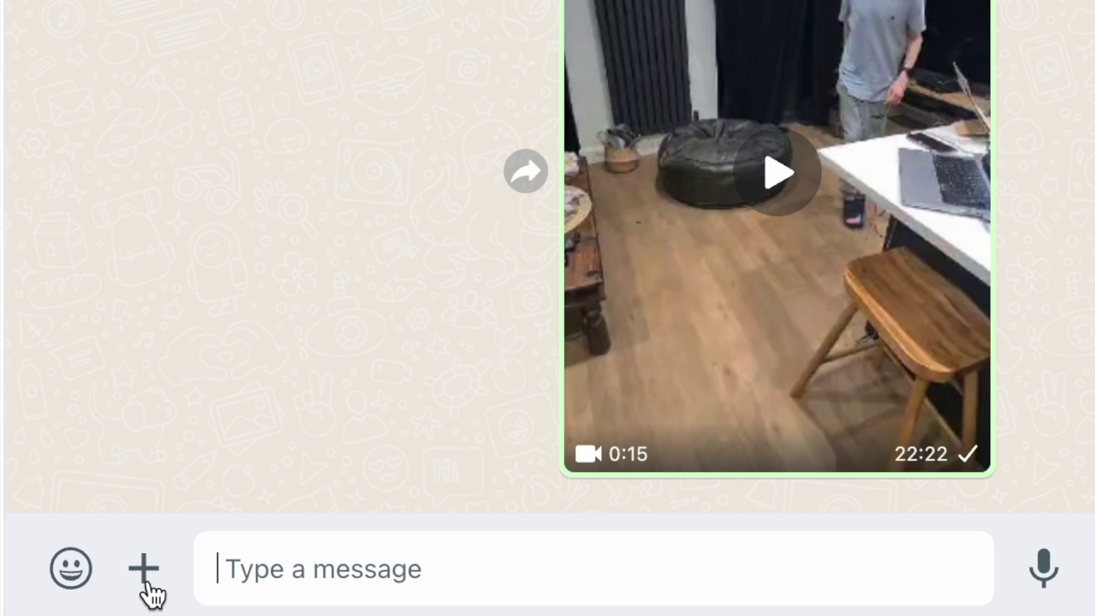
Pick Document from the + attachment menu to attach a file from the computer
click(145, 582)
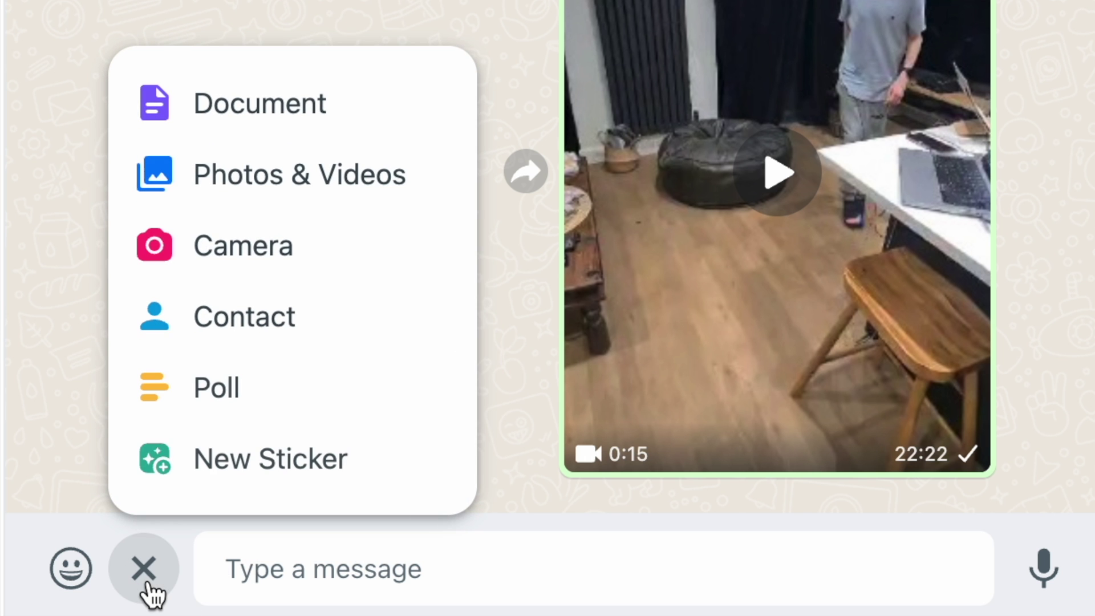
click(268, 130)
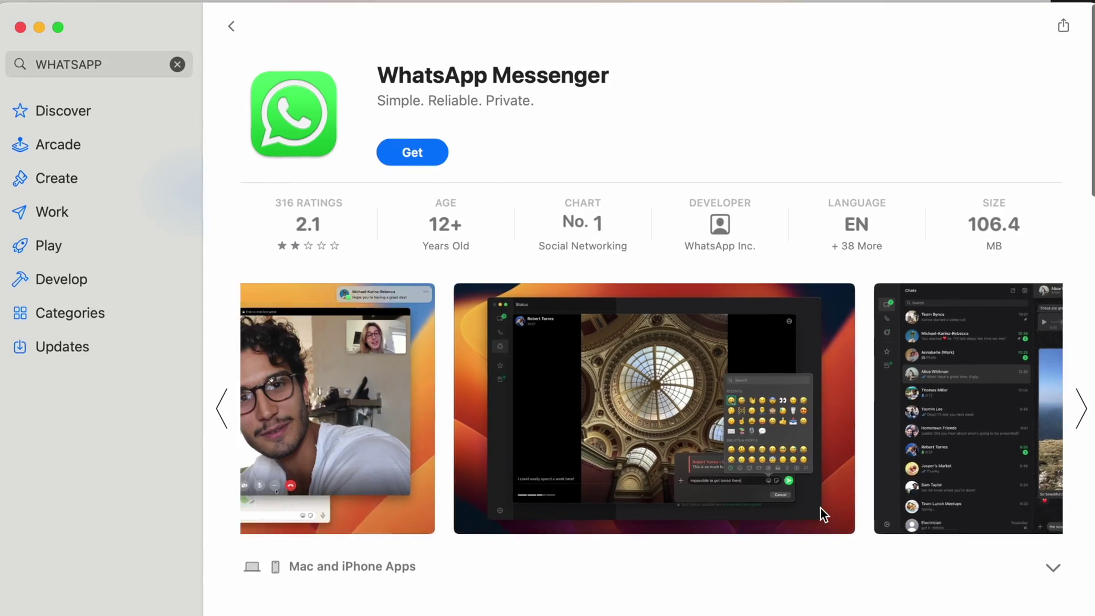
scroll(820, 509, left, 5)
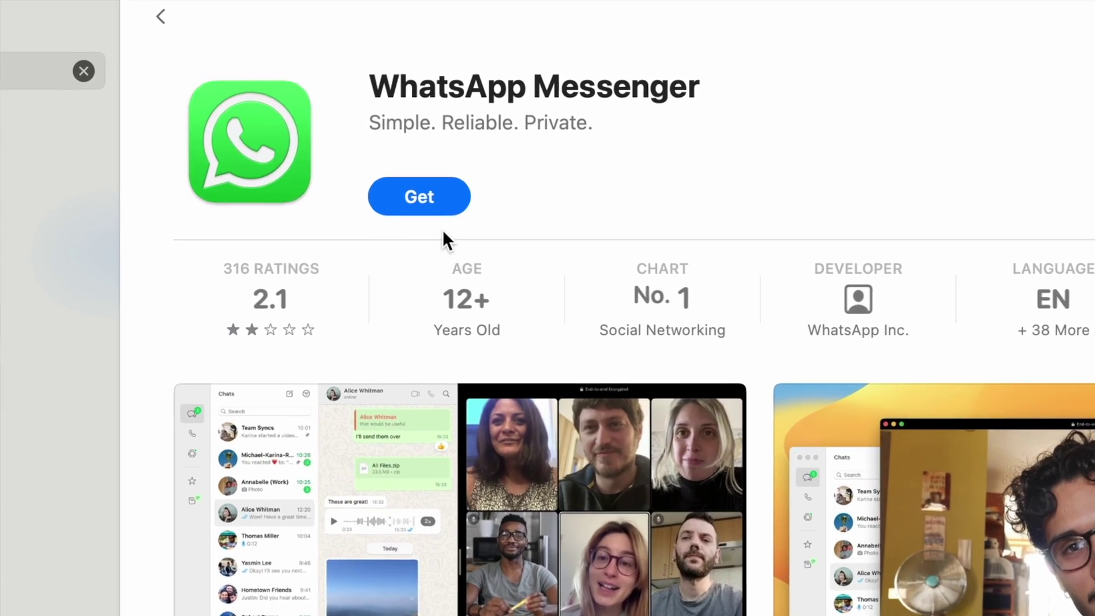
Click Get on the WhatsApp Messenger listing in the Mac App Store
click(430, 178)
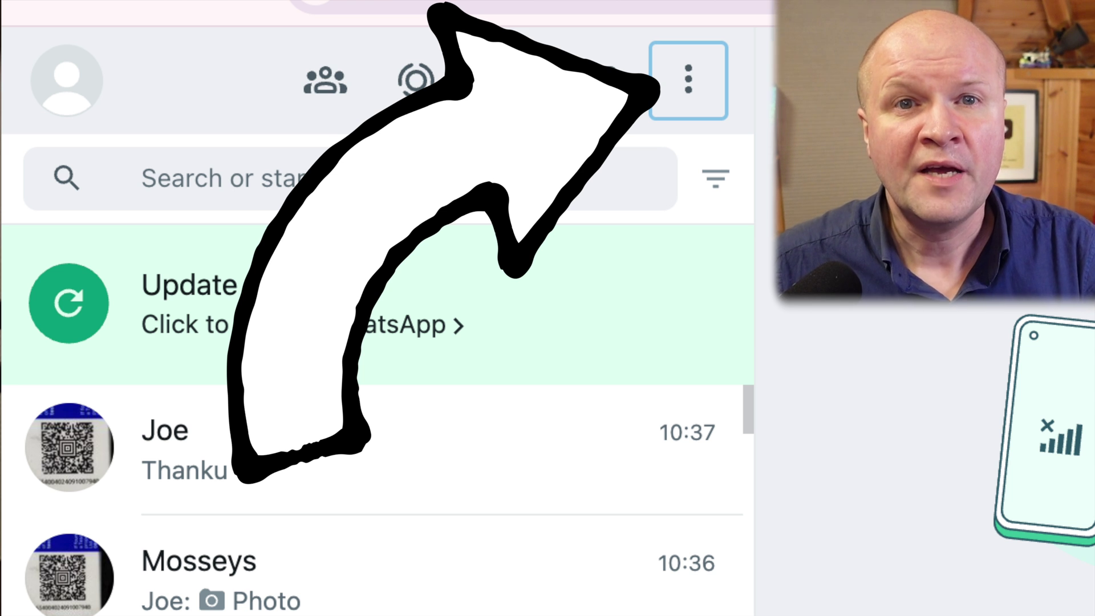
Open the three-dot menu above the chat list to reveal Log out
click(688, 79)
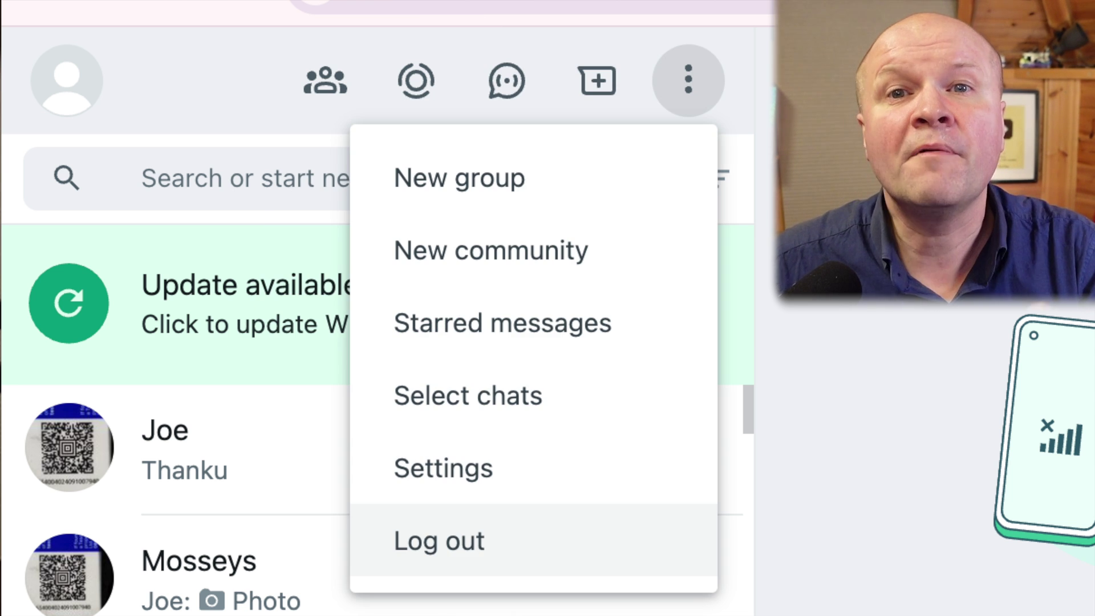